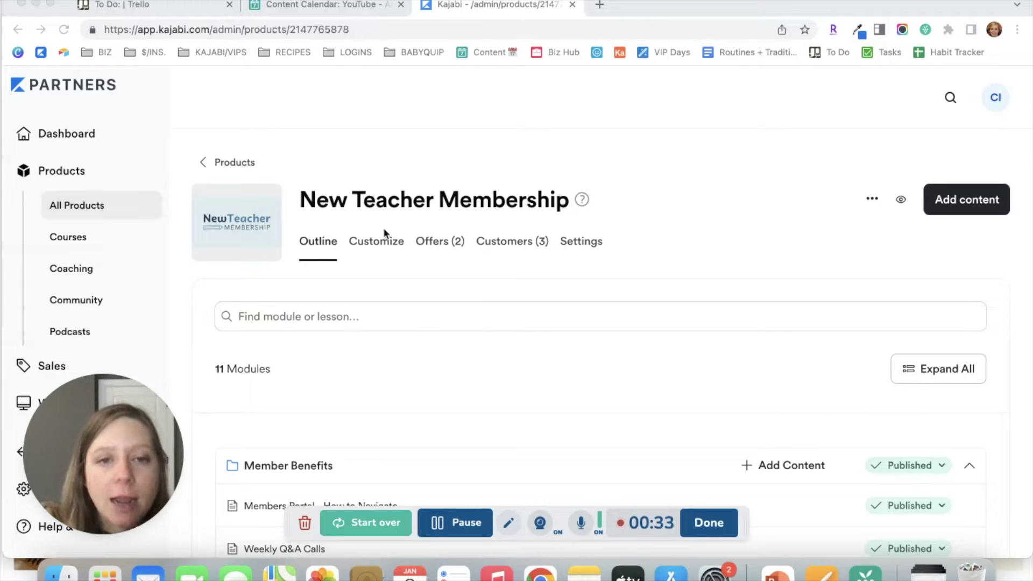
# - Start importing content from another course into the Member Benefits module
pyautogui.scroll(-1, 384, 233)
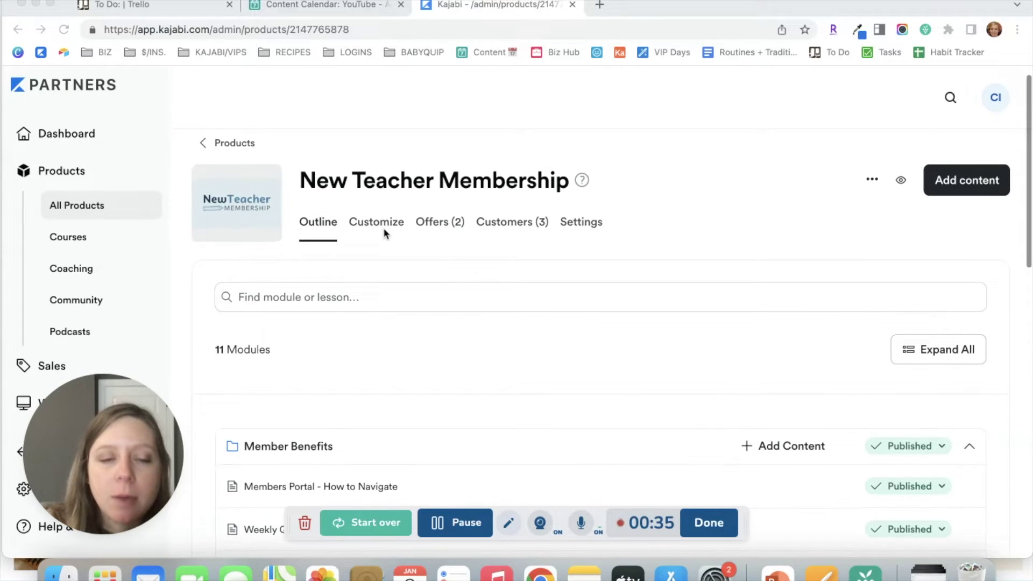
pyautogui.scroll(-1, 384, 232)
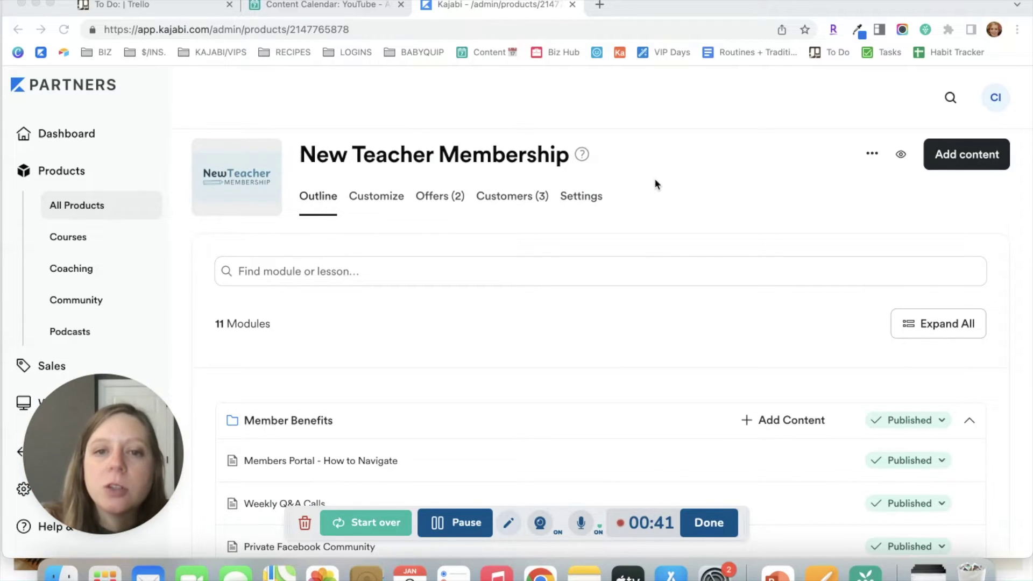
pyautogui.scroll(-10, 655, 183)
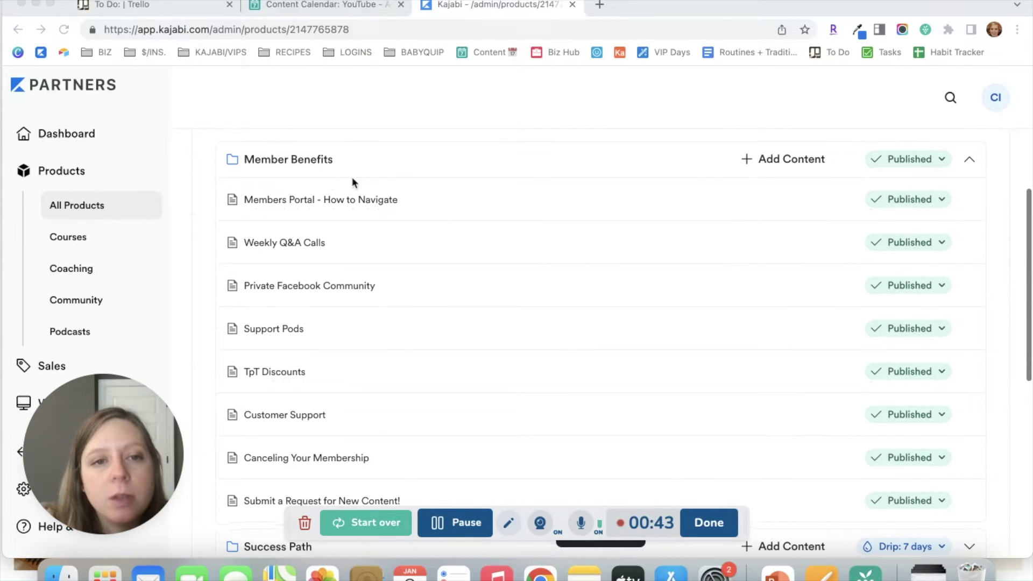
pyautogui.scroll(1, 382, 141)
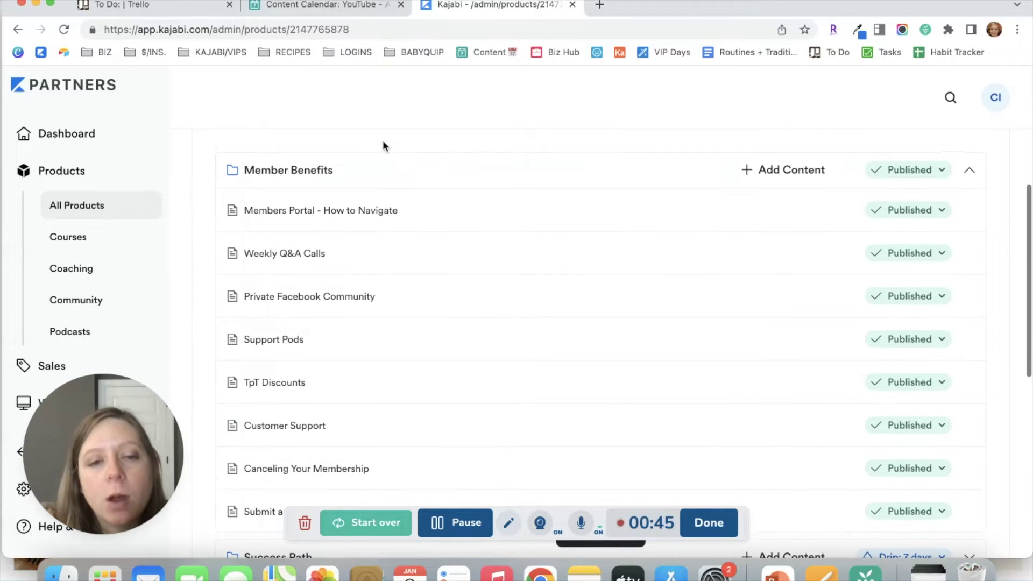
pyautogui.moveTo(341, 159)
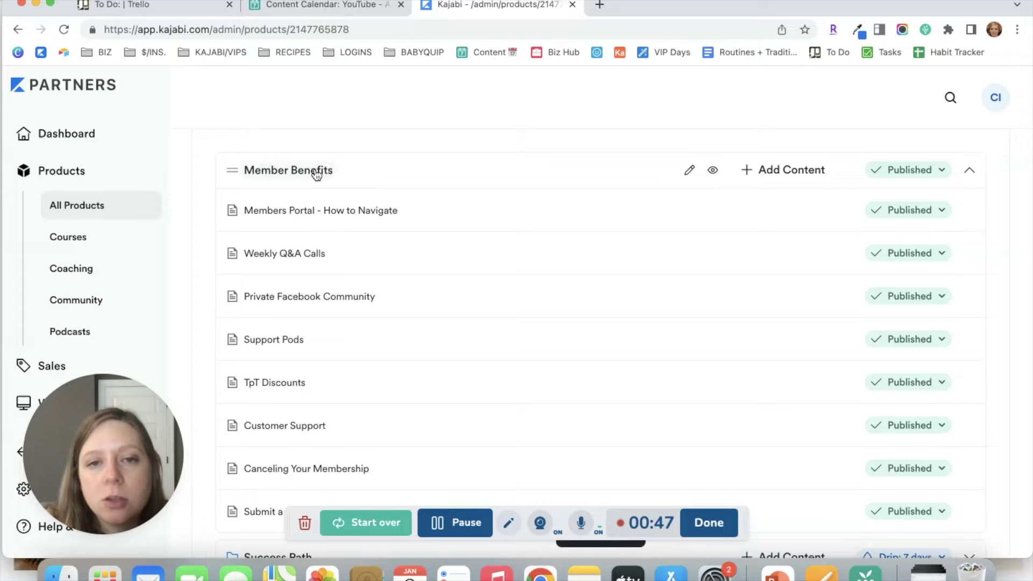
pyautogui.click(782, 176)
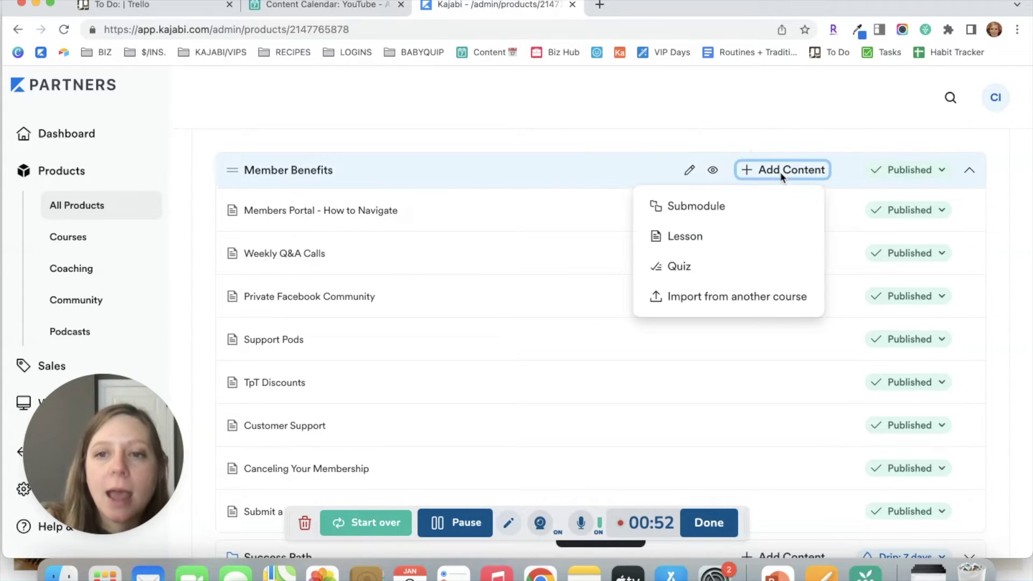
pyautogui.click(718, 306)
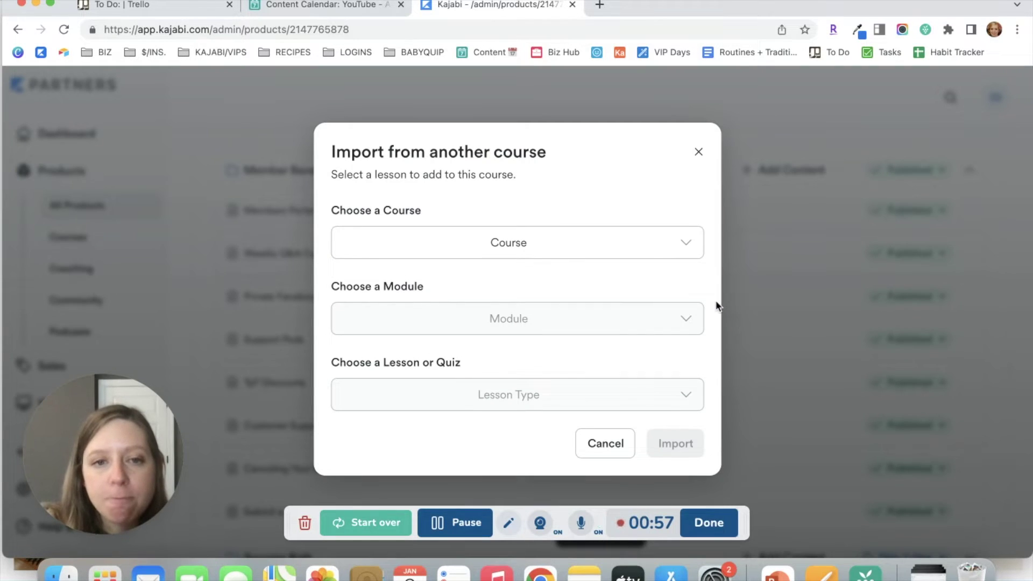
# - Select Kajabi Course Kickstart, the Start Here module, and the Welcome lesson as the import source
pyautogui.click(526, 241)
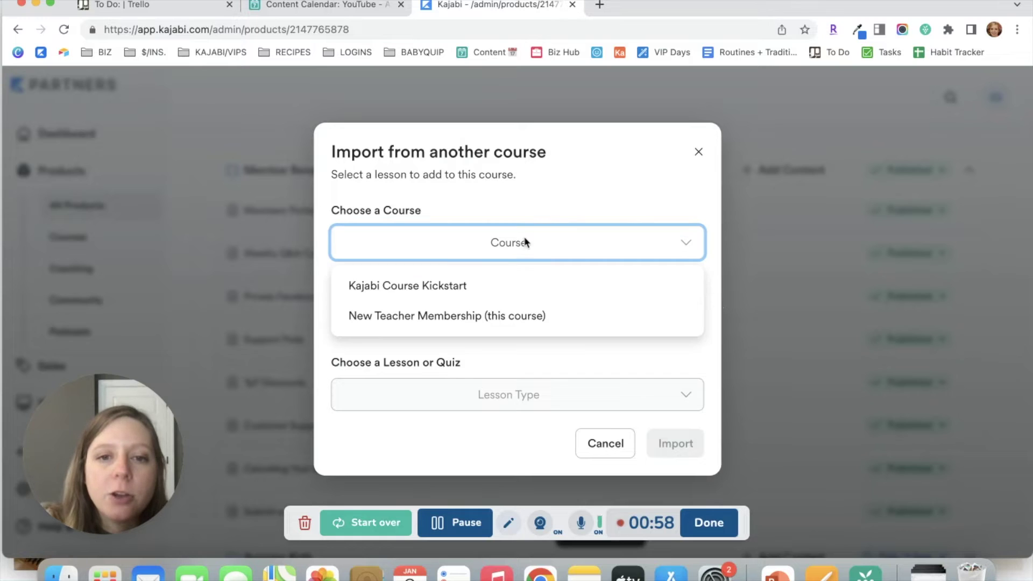
pyautogui.click(489, 291)
pyautogui.click(513, 320)
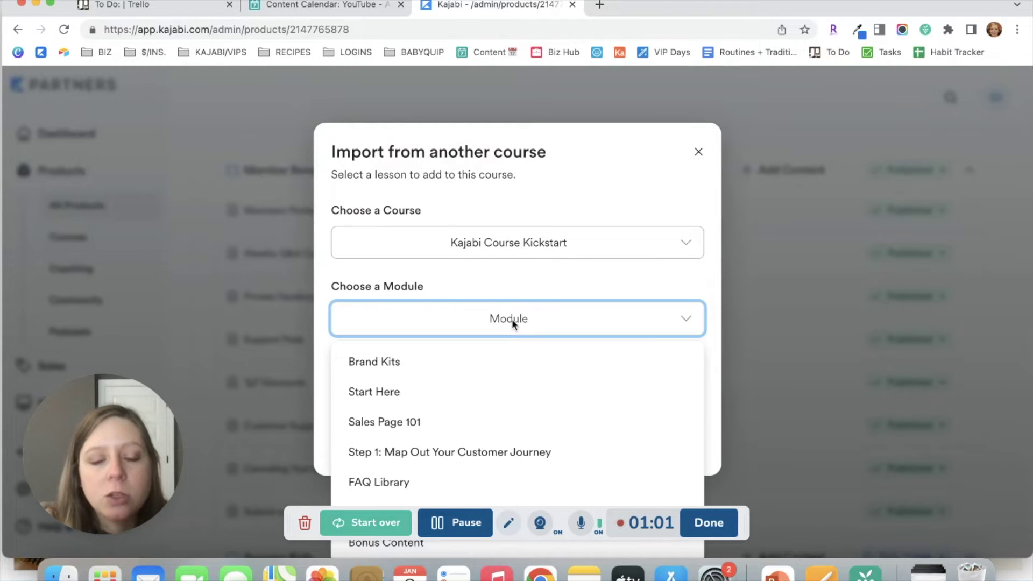
pyautogui.click(506, 401)
pyautogui.click(509, 397)
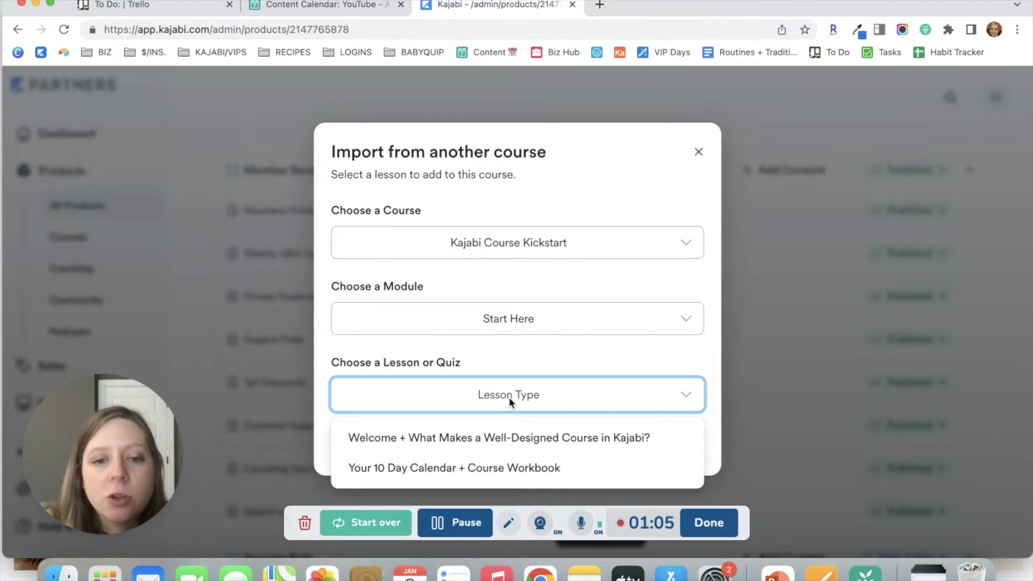
pyautogui.click(498, 437)
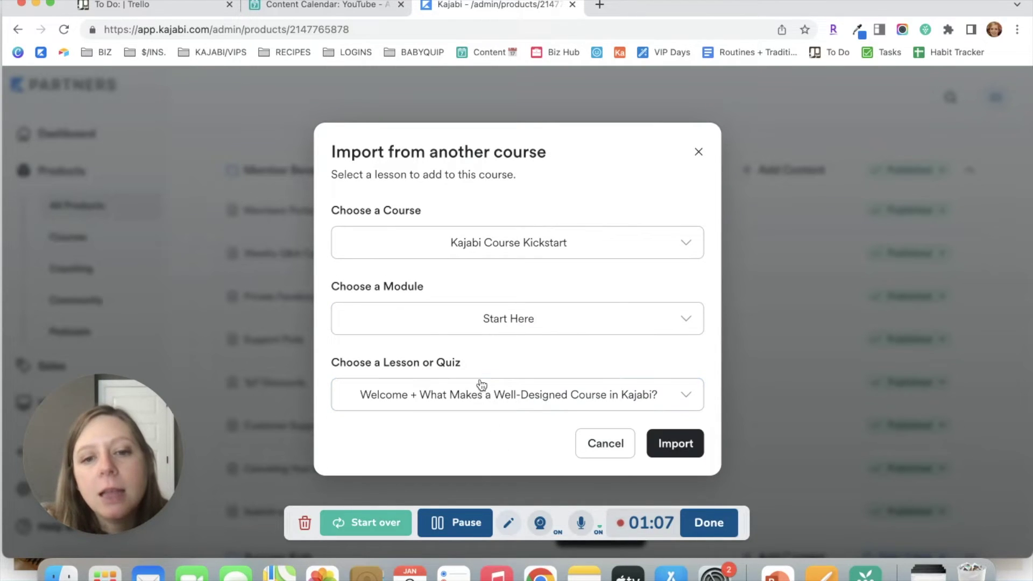
# - Import the Welcome lesson into Member Benefits and set its status to Published
pyautogui.click(690, 449)
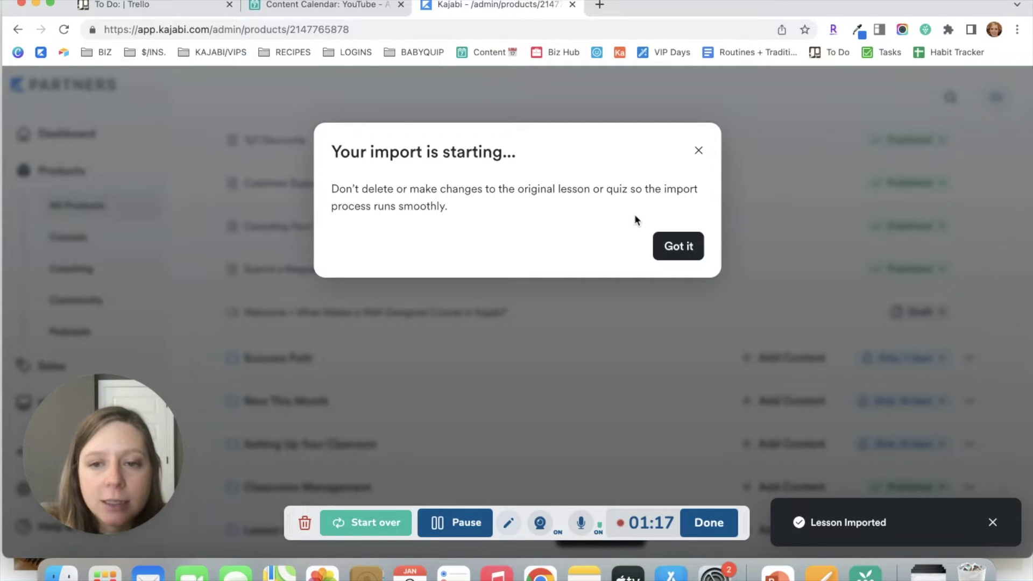
pyautogui.click(679, 246)
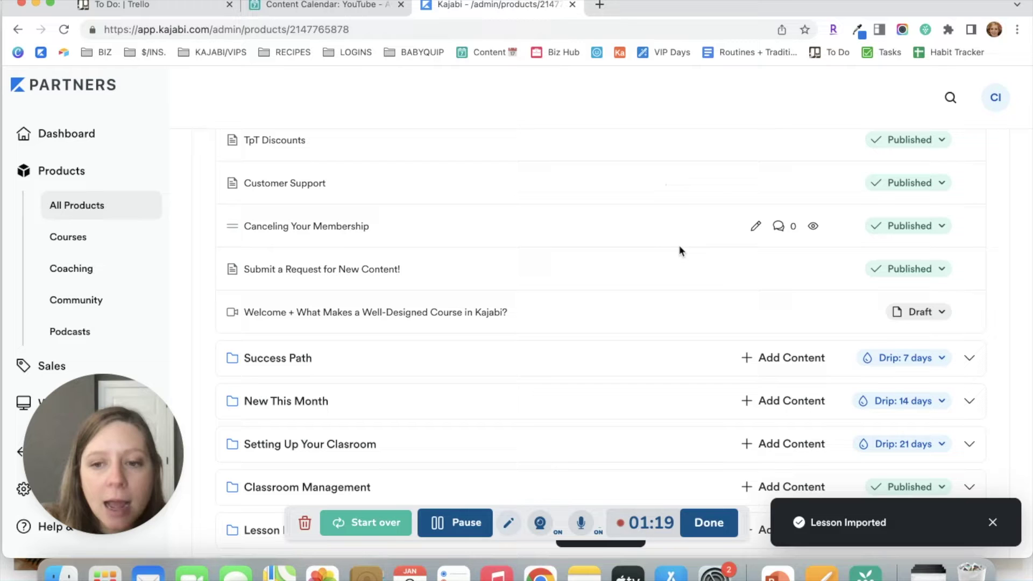
pyautogui.scroll(-1, 680, 248)
pyautogui.scroll(2, 679, 248)
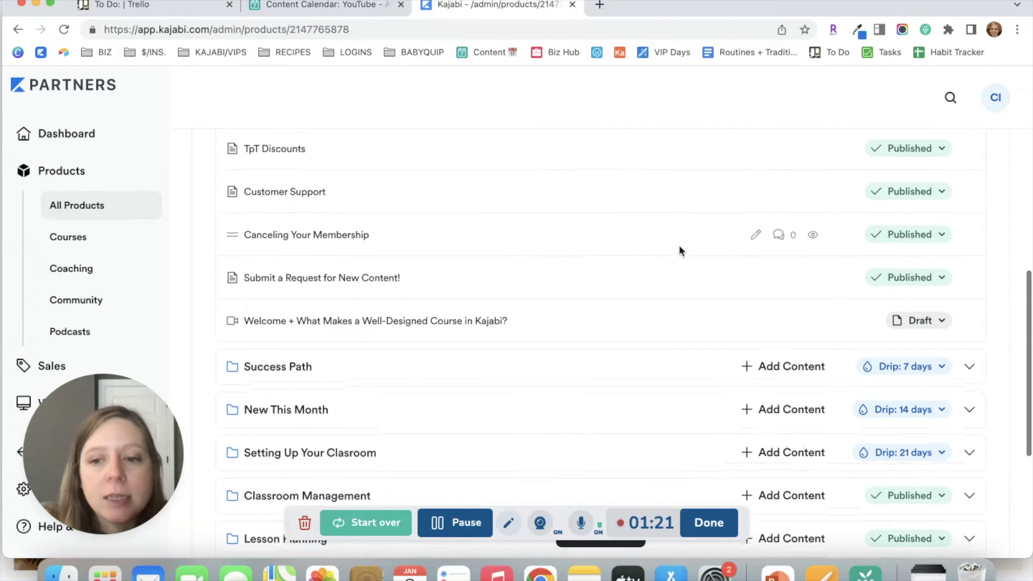
pyautogui.scroll(1, 334, 328)
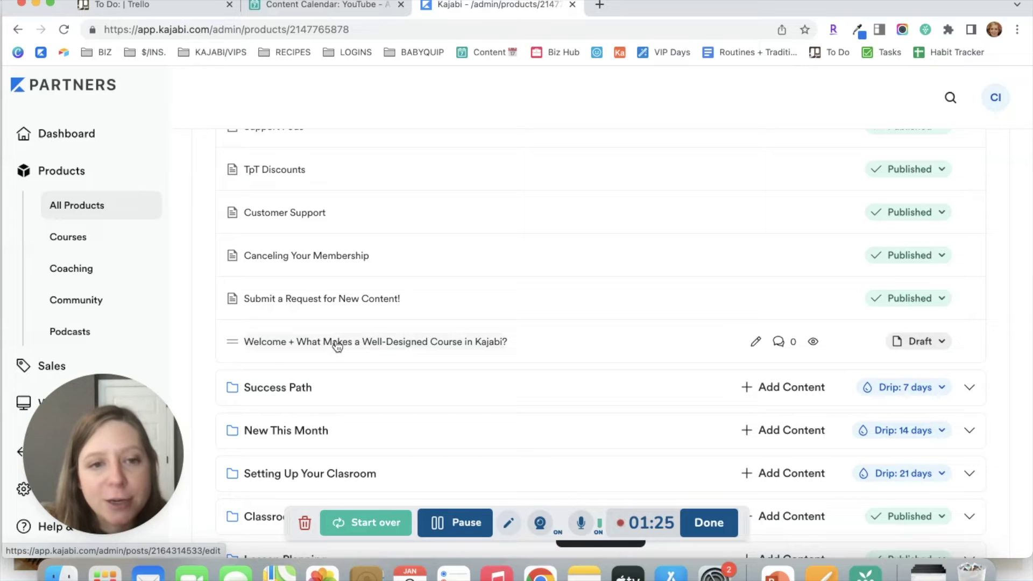
pyautogui.click(921, 343)
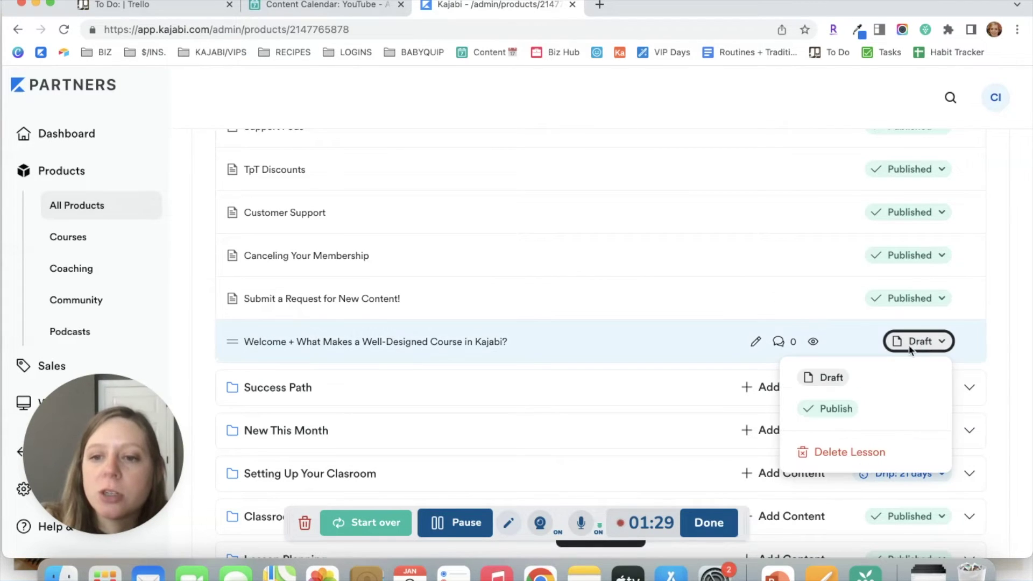
pyautogui.click(835, 408)
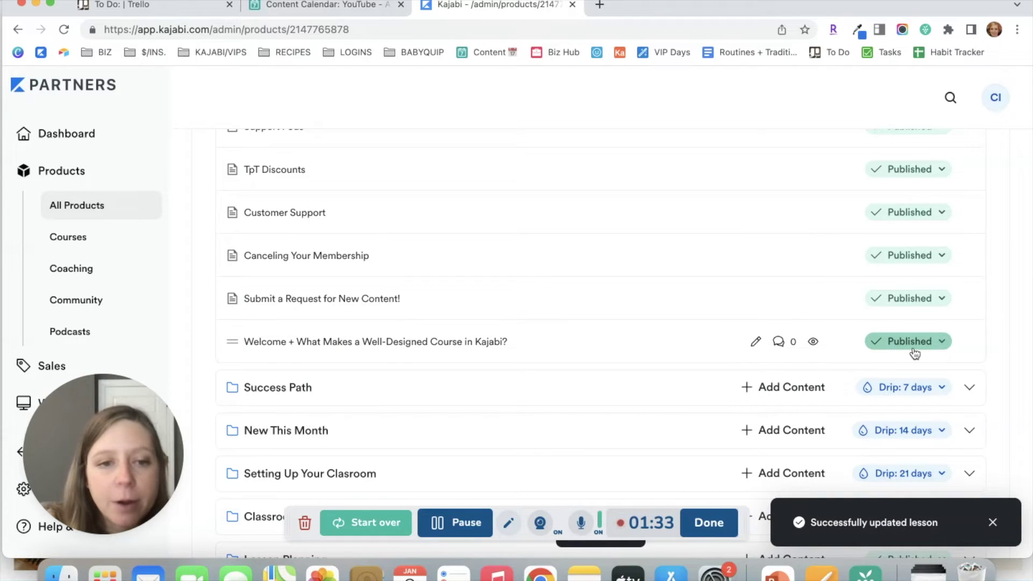
# - Open and save the Welcome lesson, then go back to the New Teacher Membership outline
pyautogui.click(441, 345)
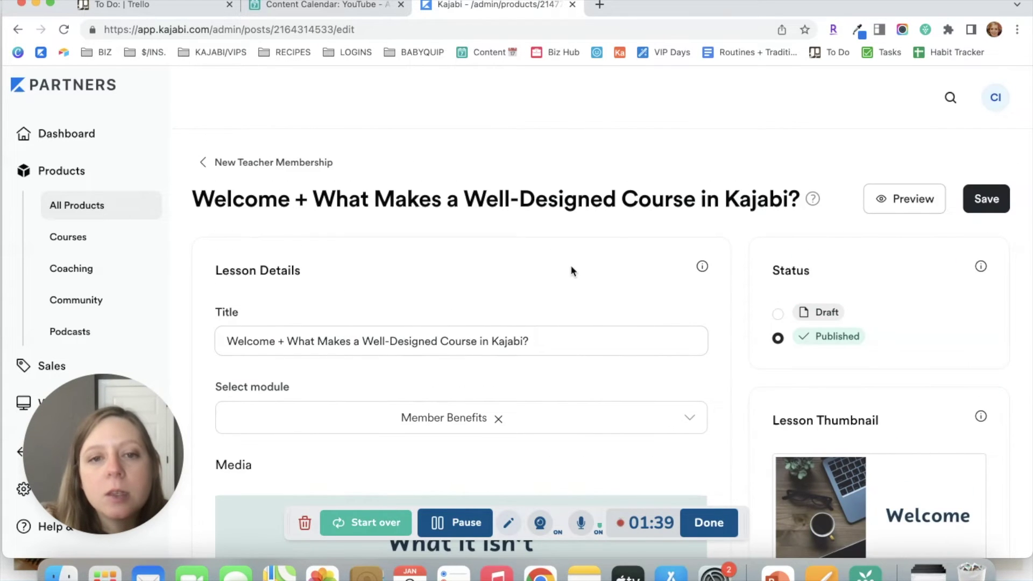
pyautogui.scroll(-1, 572, 270)
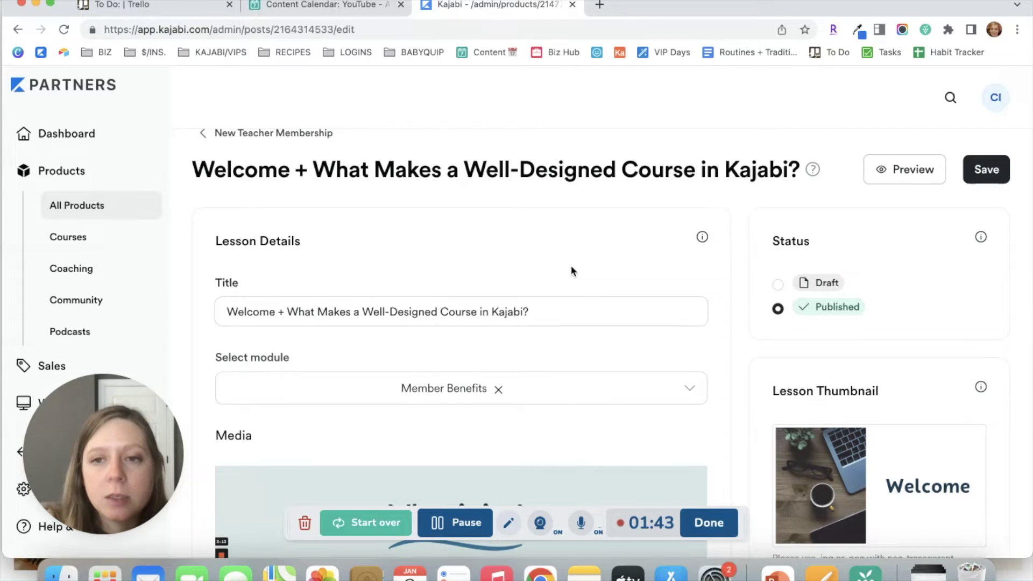
pyautogui.scroll(-10, 572, 270)
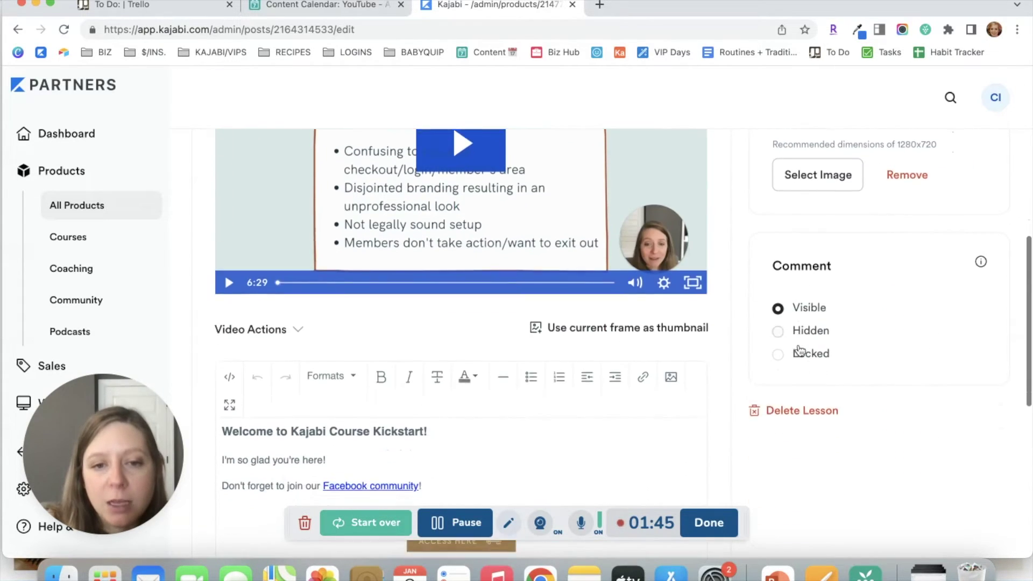
pyautogui.scroll(-3, 798, 351)
pyautogui.scroll(-6, 473, 237)
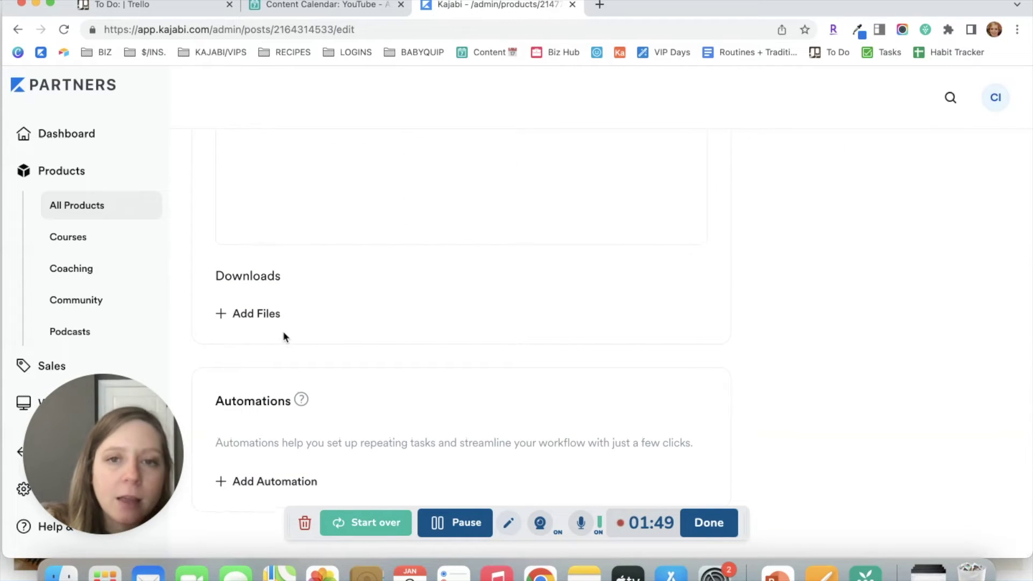
pyautogui.scroll(15, 283, 332)
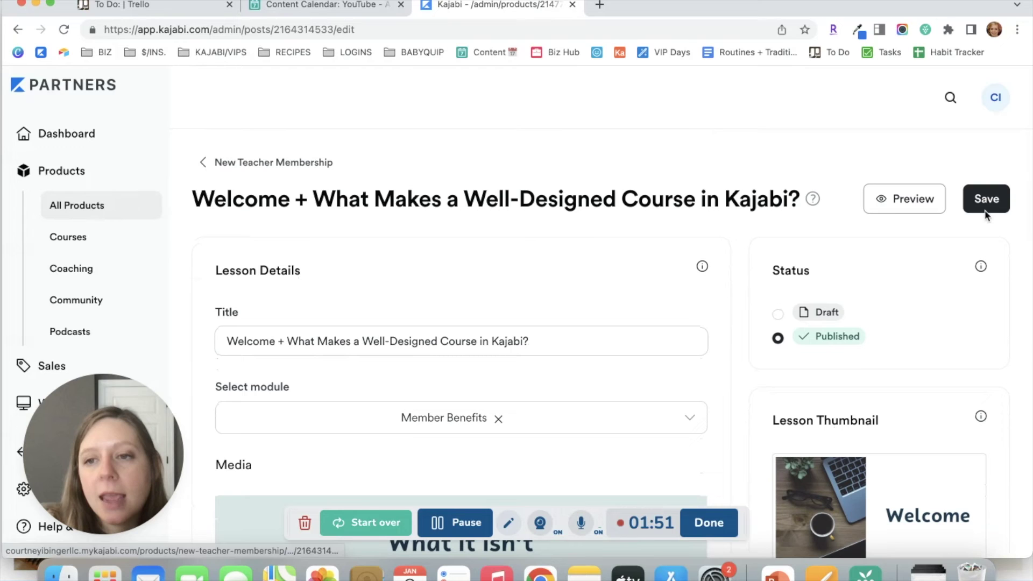
pyautogui.click(987, 211)
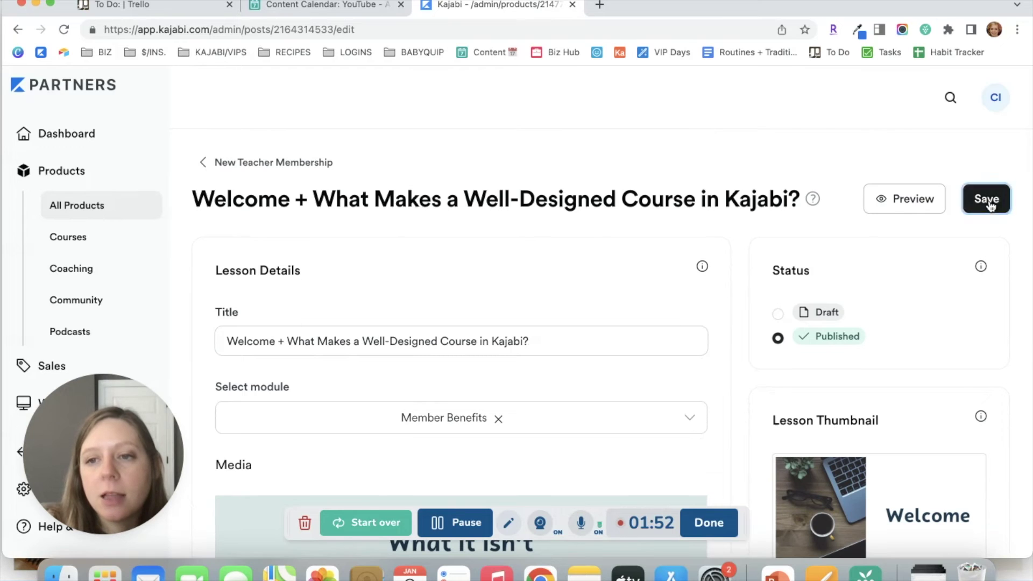
pyautogui.click(271, 161)
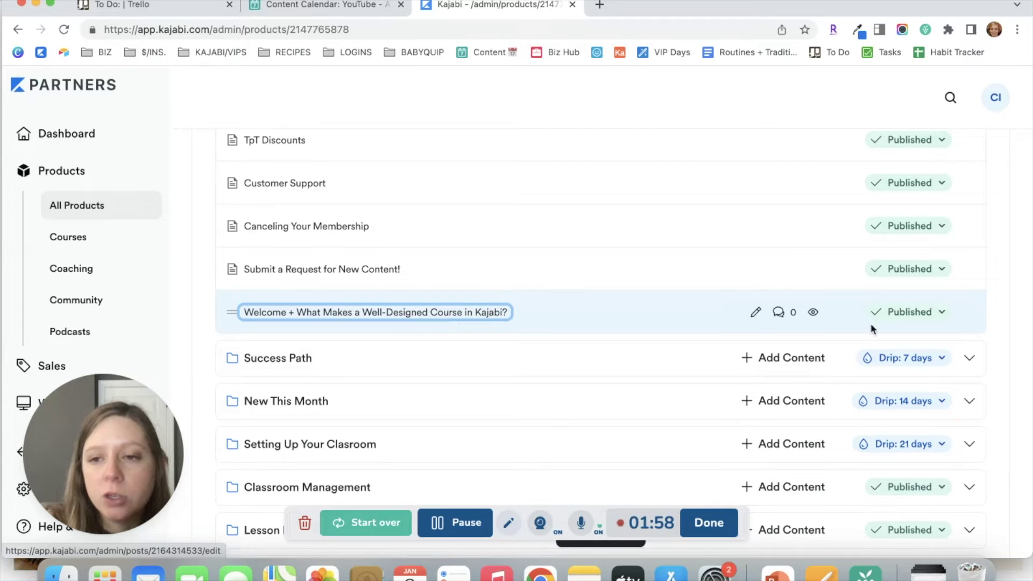
# - Switch the welcome lesson back to Draft and scroll down to the Assessing Students module
pyautogui.click(925, 311)
pyautogui.click(925, 311)
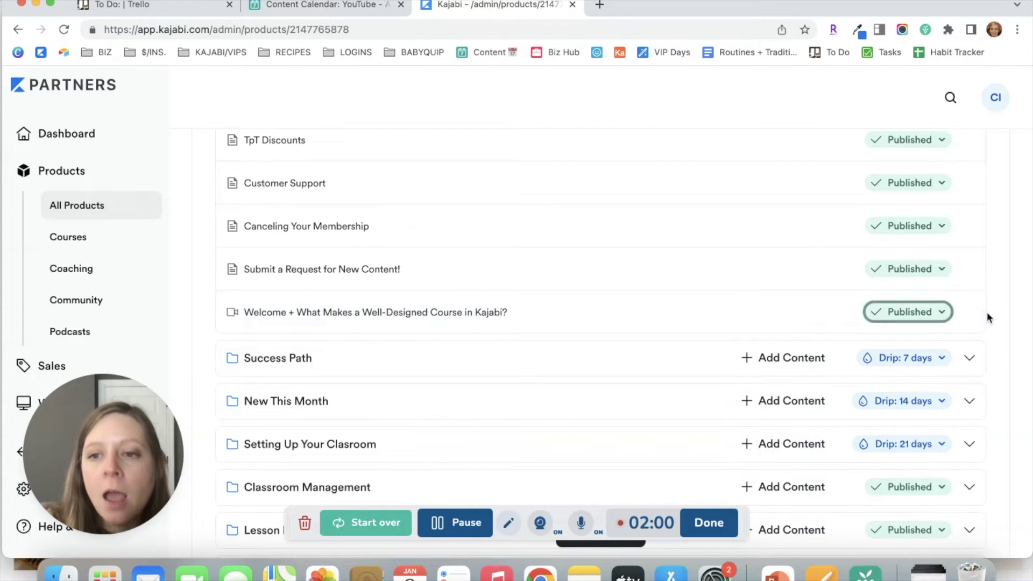
pyautogui.click(922, 310)
pyautogui.click(890, 348)
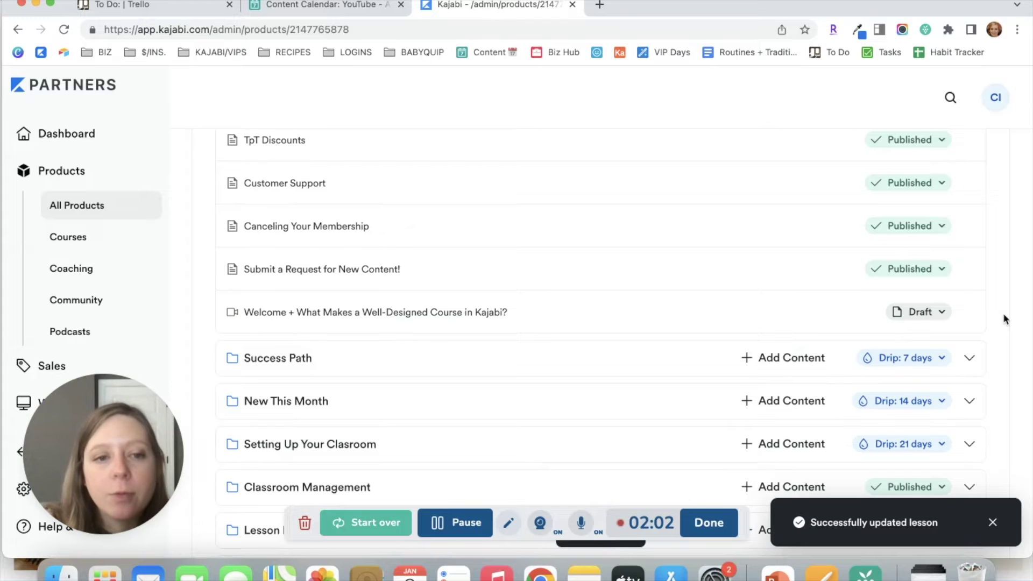
pyautogui.scroll(10, 1003, 312)
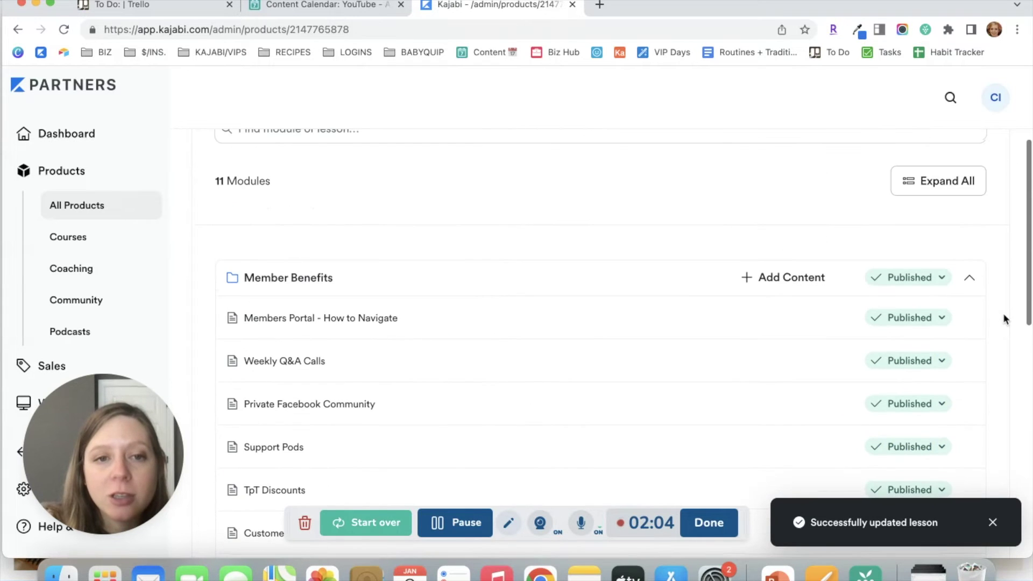
pyautogui.scroll(3, 667, 253)
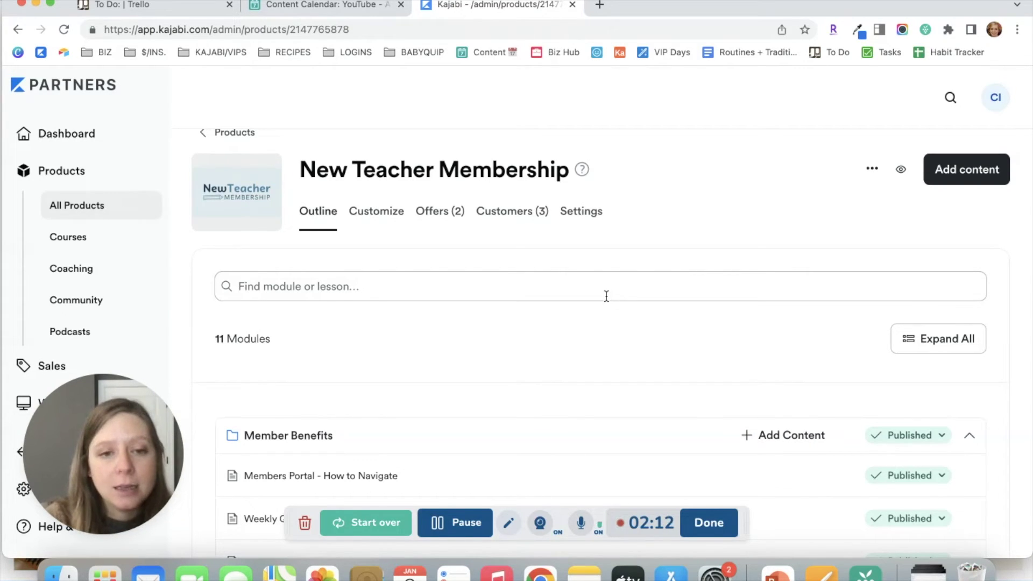
pyautogui.scroll(-5, 607, 296)
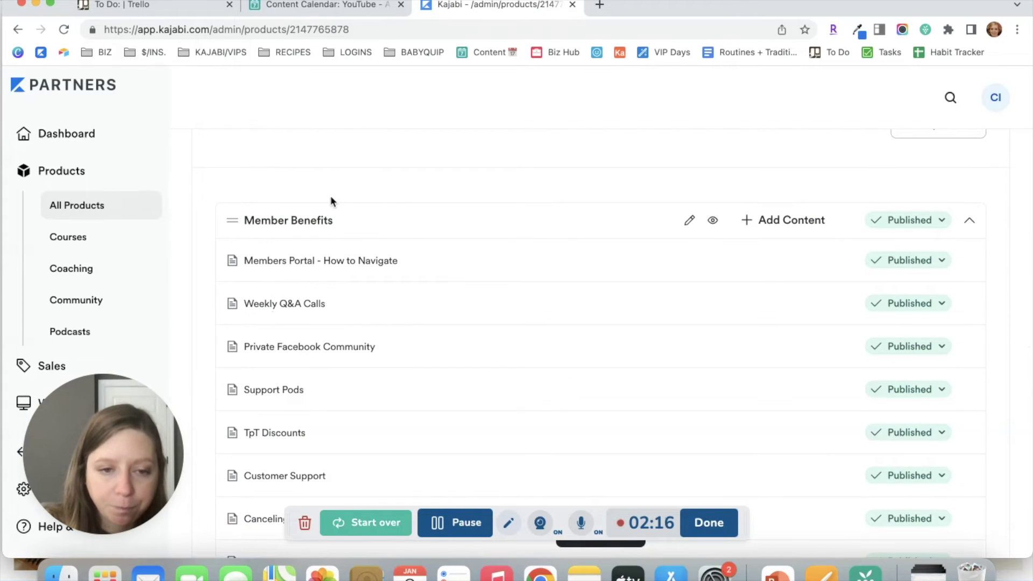
pyautogui.scroll(-9, 331, 196)
pyautogui.scroll(-3, 330, 200)
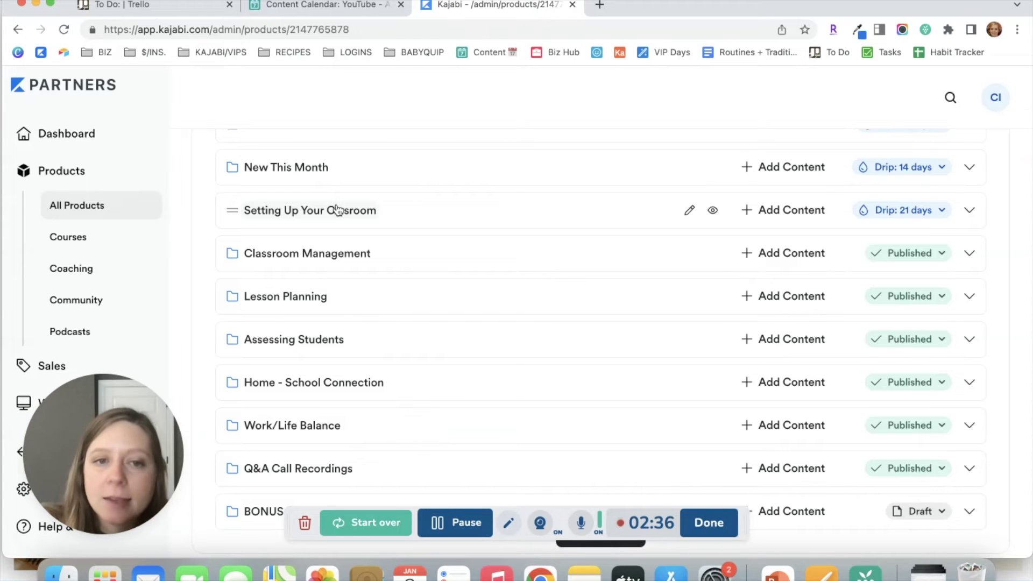
pyautogui.scroll(-1, 327, 264)
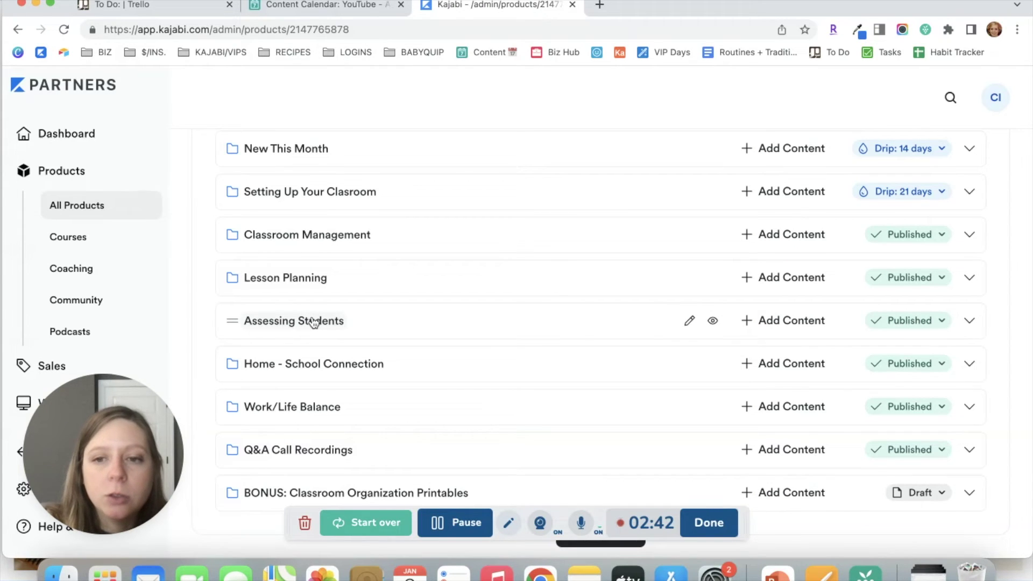
# - Import Student Numbers from New Teacher Membership's Setting Up Your Clasroom module into Assessing Students
pyautogui.click(795, 320)
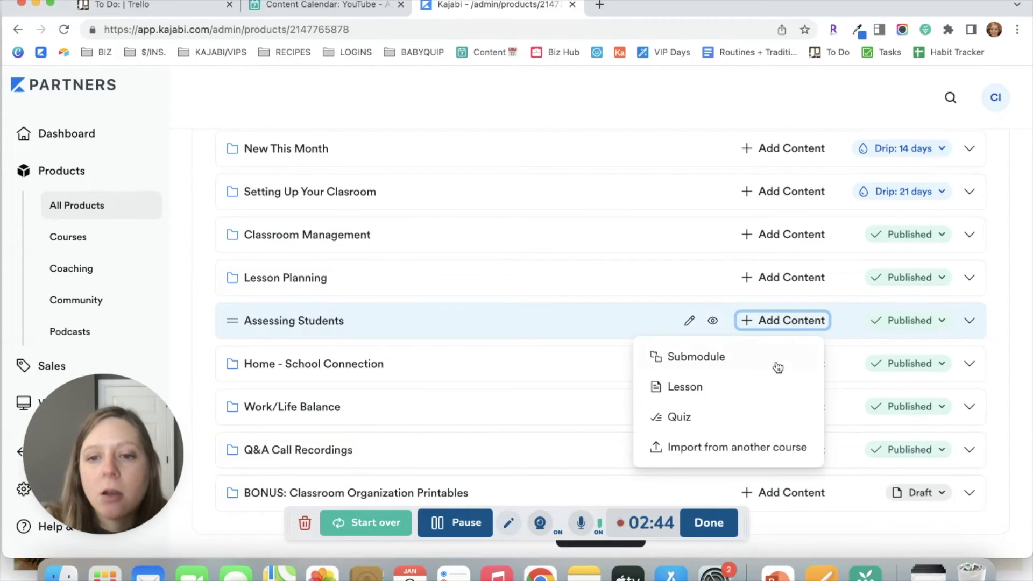
pyautogui.click(764, 451)
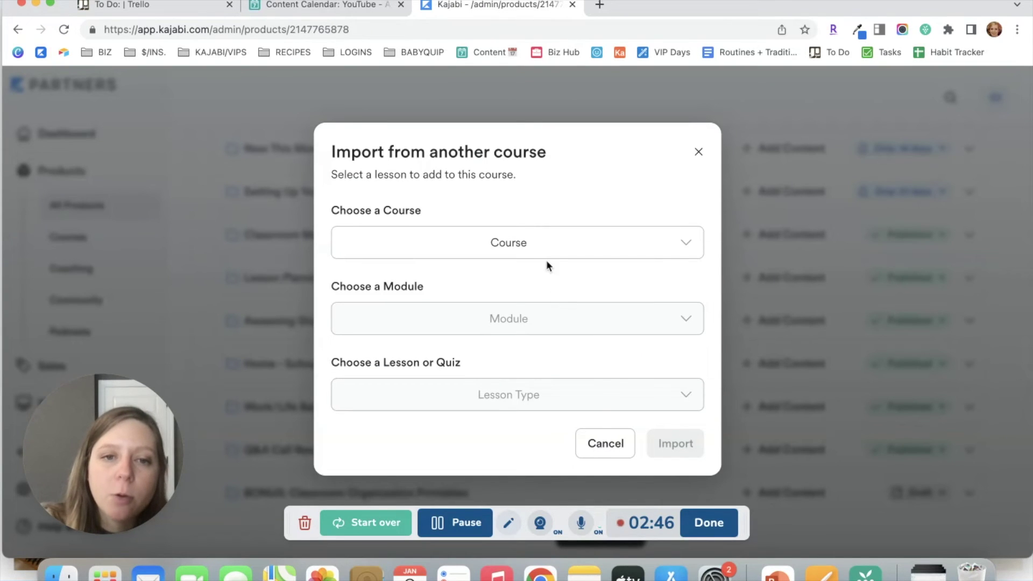
pyautogui.click(525, 242)
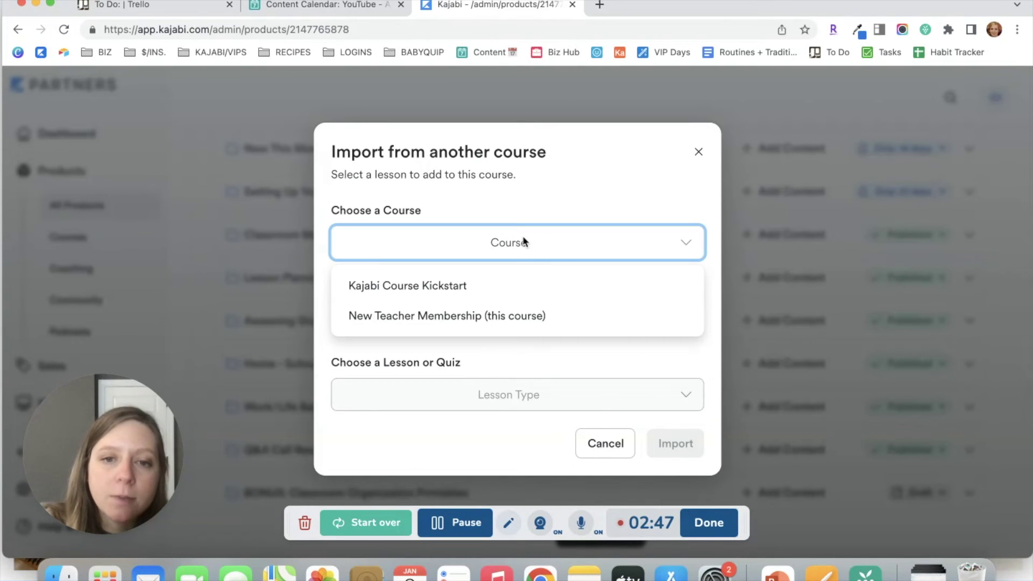
pyautogui.click(528, 322)
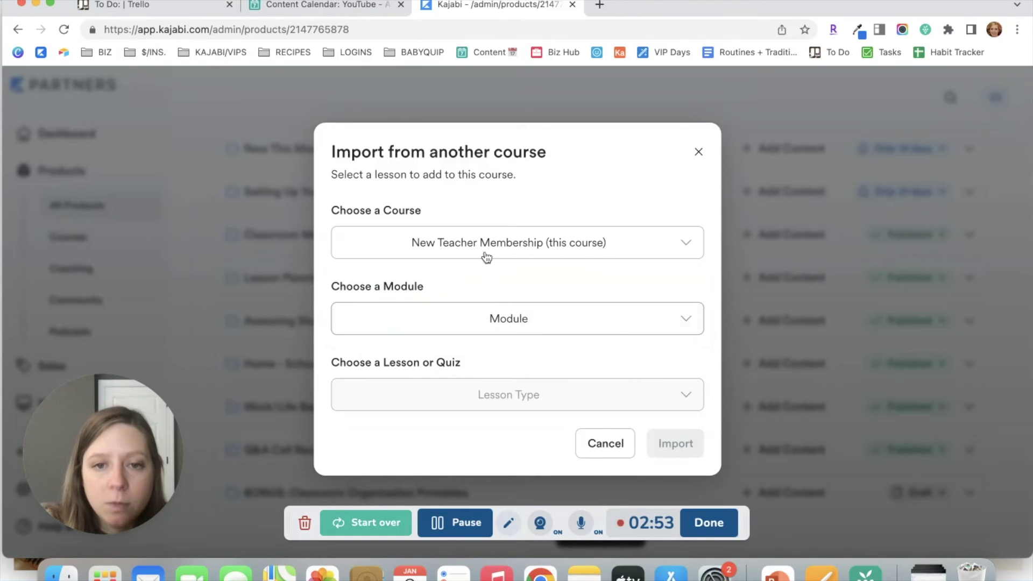
pyautogui.click(509, 312)
pyautogui.scroll(-2, 488, 425)
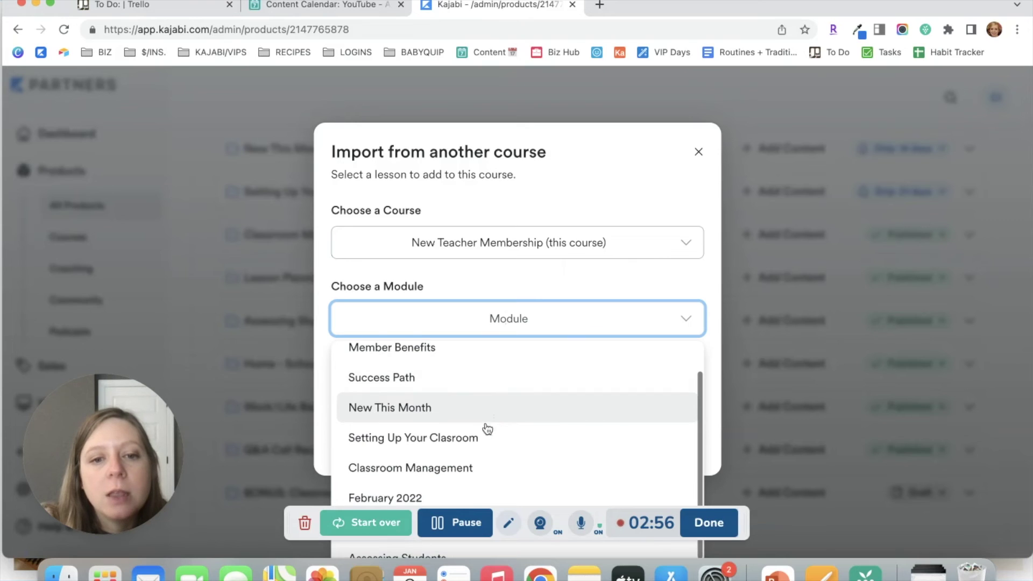
pyautogui.click(484, 434)
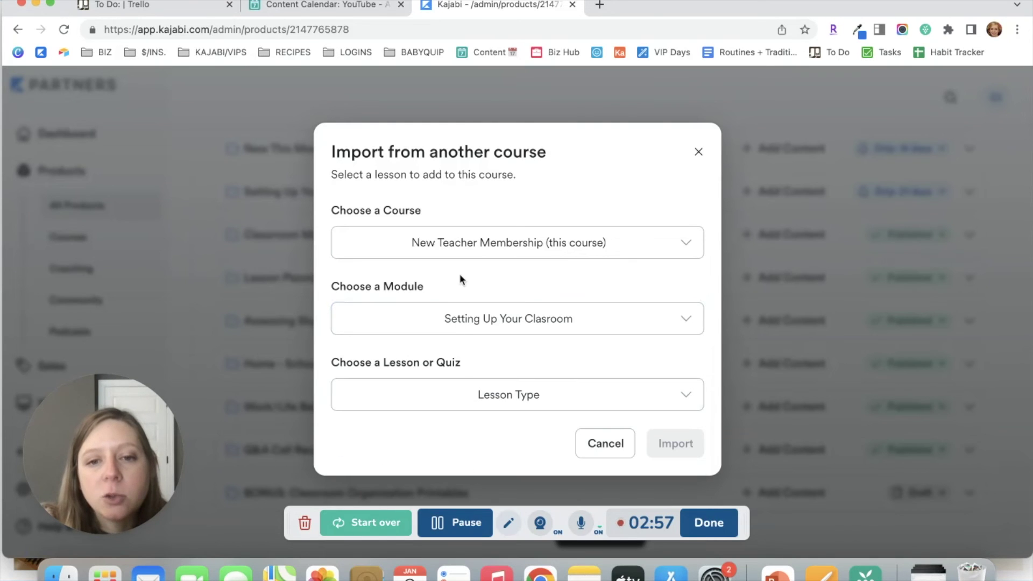
pyautogui.click(502, 400)
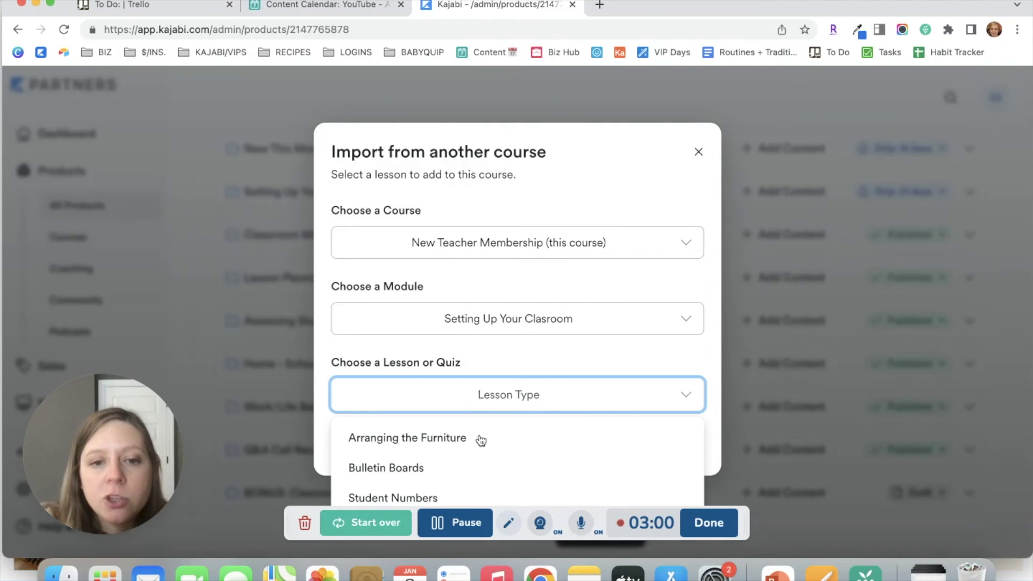
pyautogui.click(462, 496)
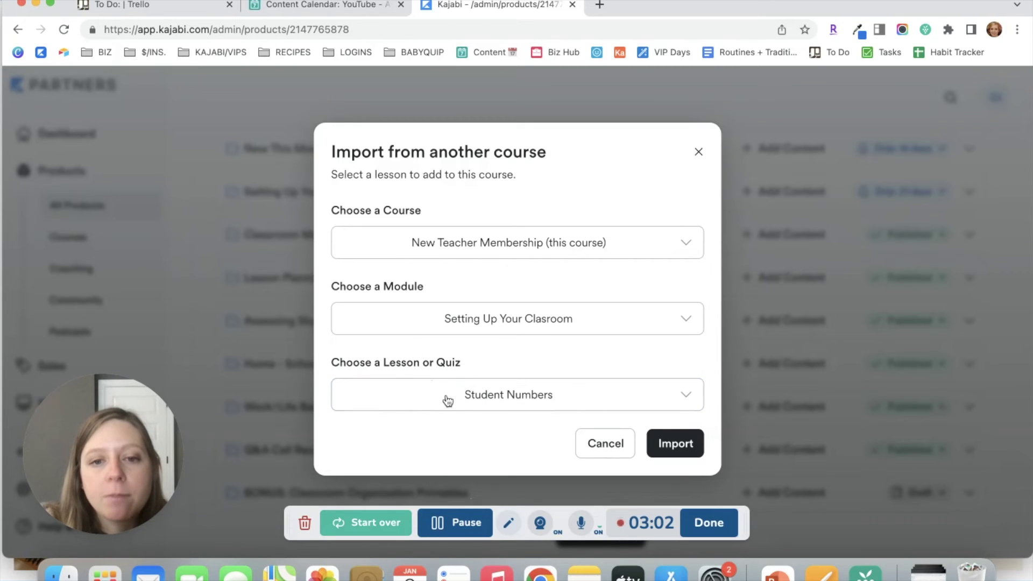
pyautogui.click(674, 443)
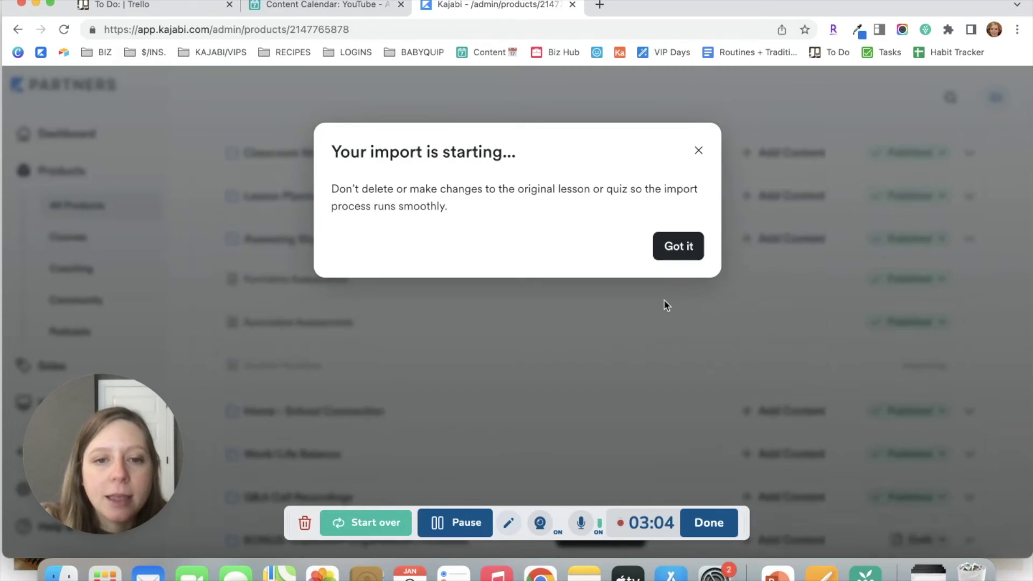
# - Dismiss the import notice and check the outline lists Student Numbers as Draft under Assessing Students
pyautogui.click(676, 246)
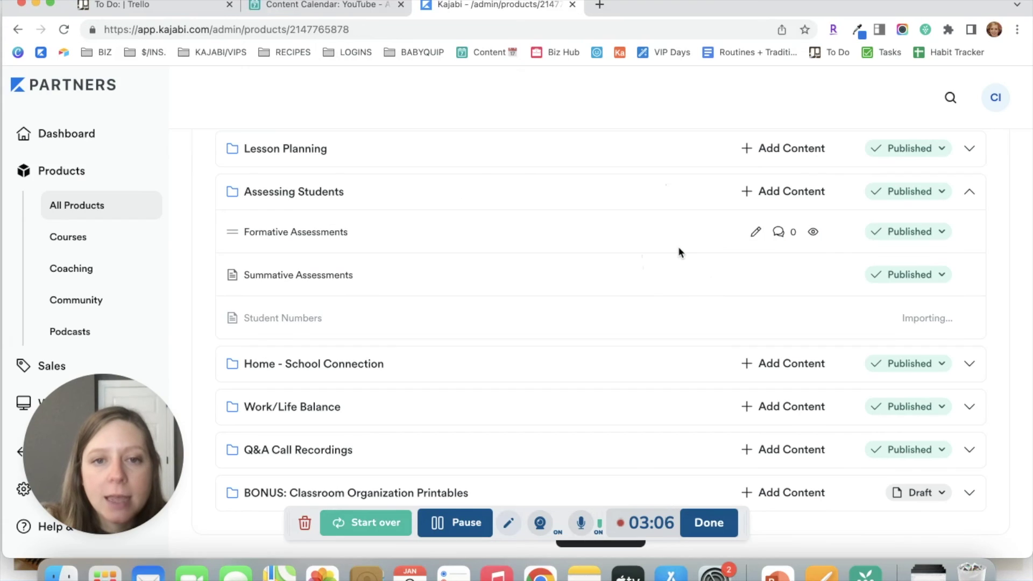
pyautogui.scroll(1, 421, 311)
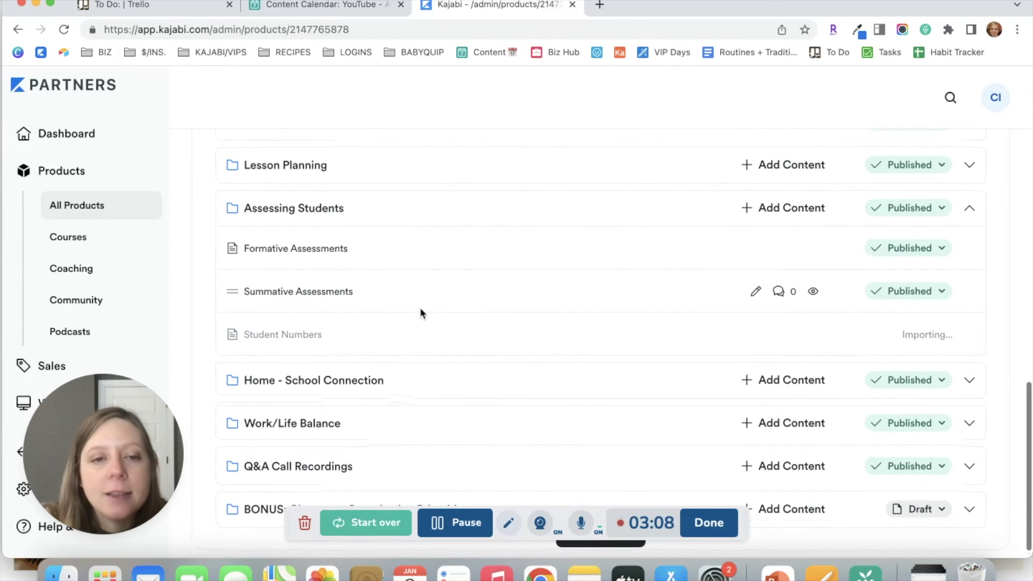
pyautogui.scroll(1, 421, 312)
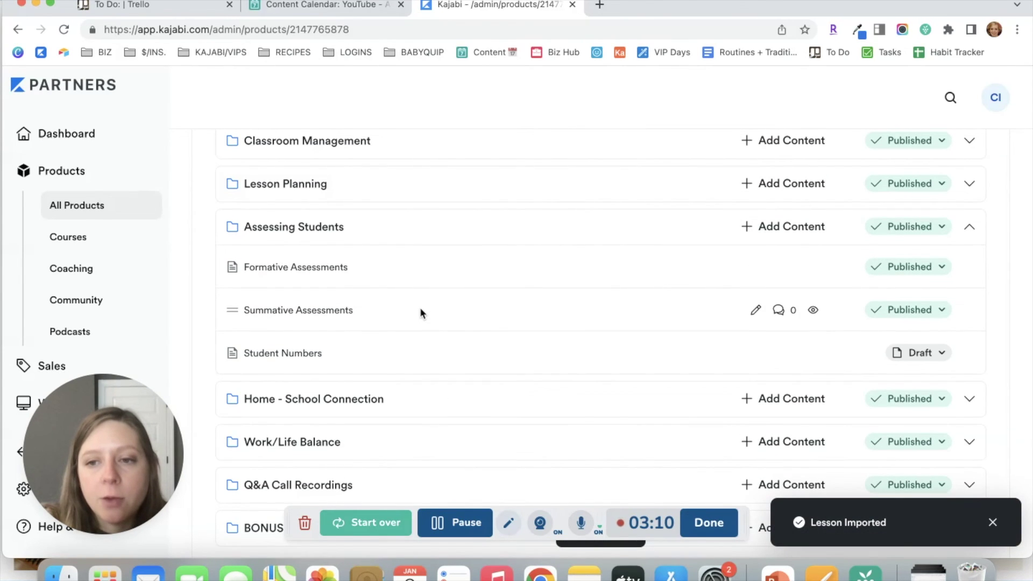
pyautogui.scroll(-3, 420, 311)
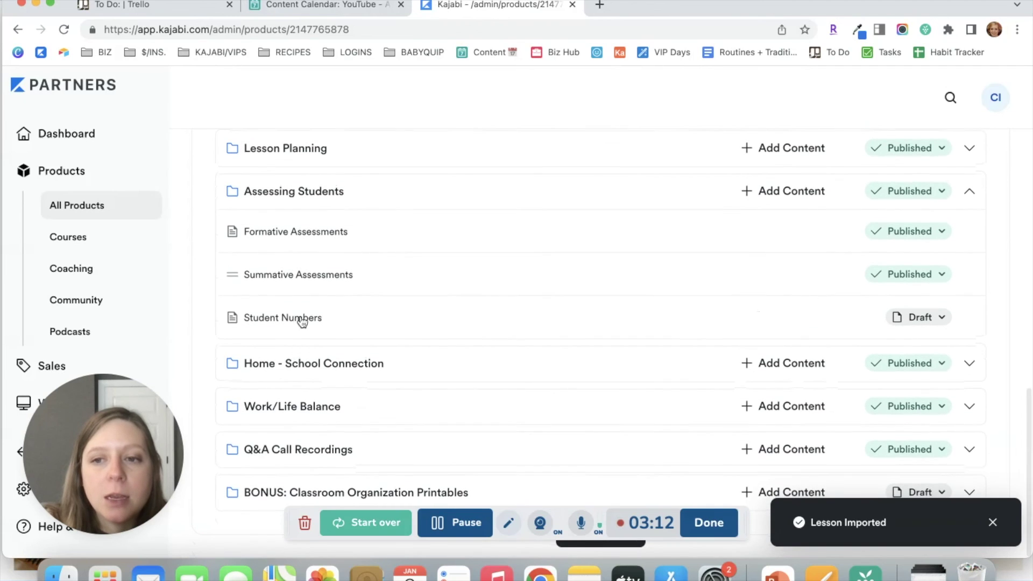